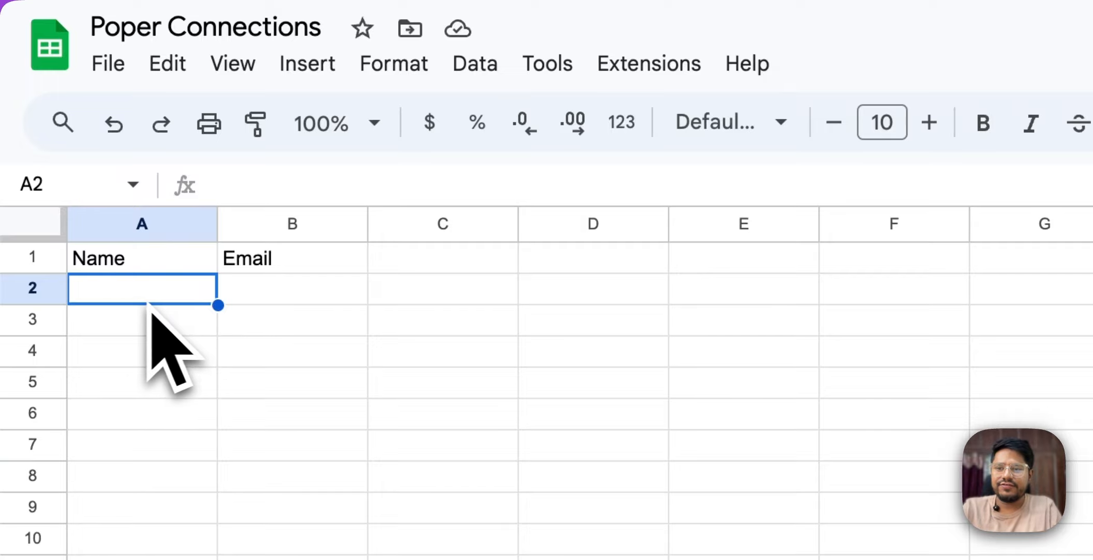
Switch to Poper and start a new popup named "Google Sheet Demo" in the Integration Demo campaign.
left_click(348, 352)
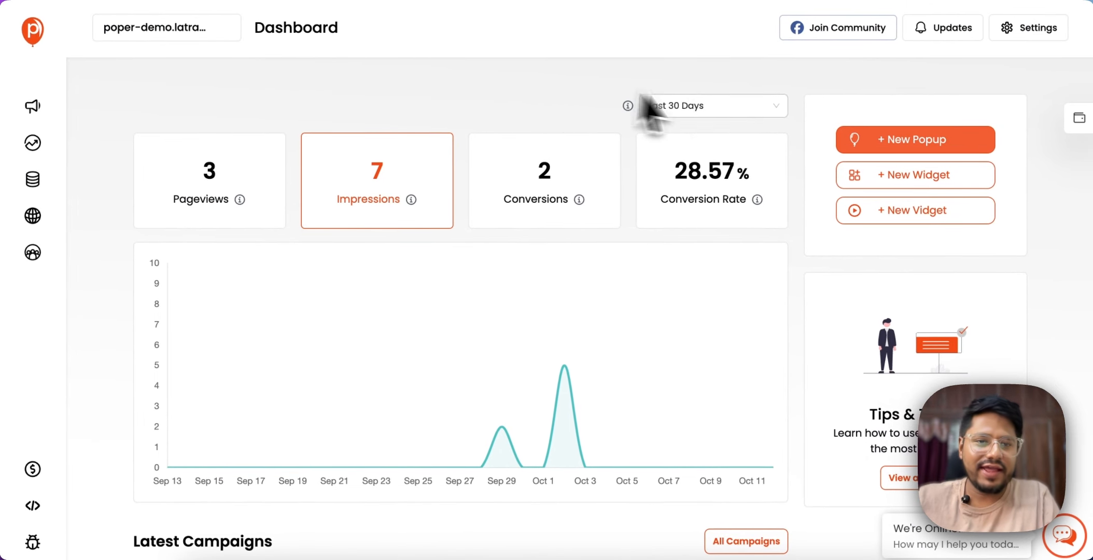
left_click(915, 140)
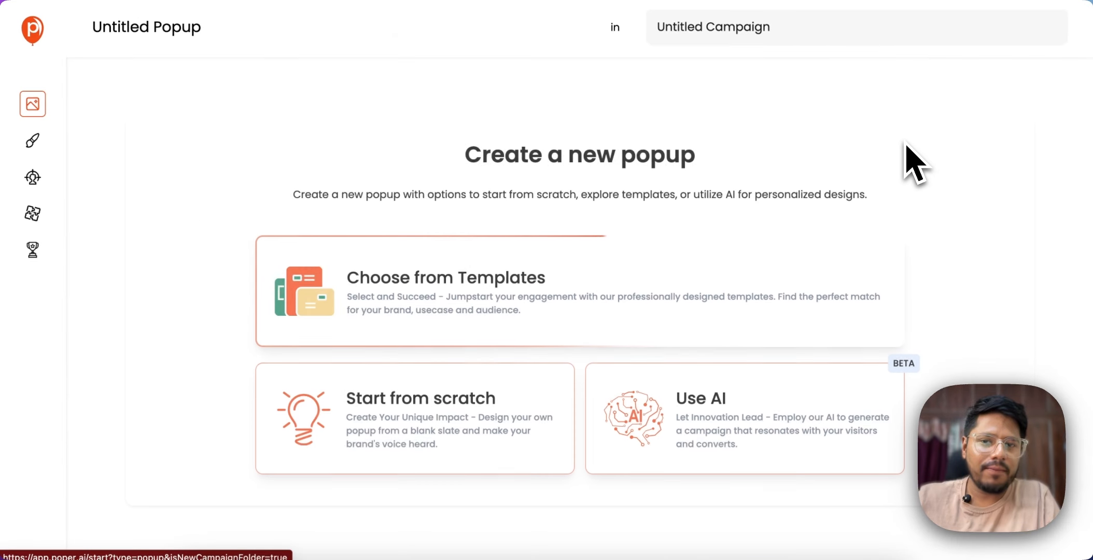
left_click(252, 21)
type("F")
key("BackSpace")
type("Go")
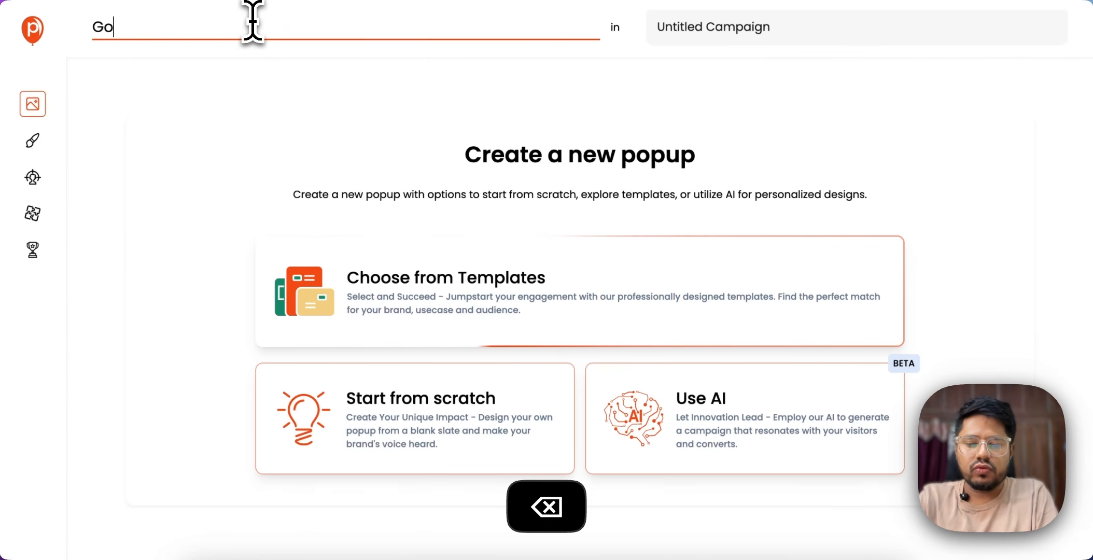
type("ogle Sheet Demo")
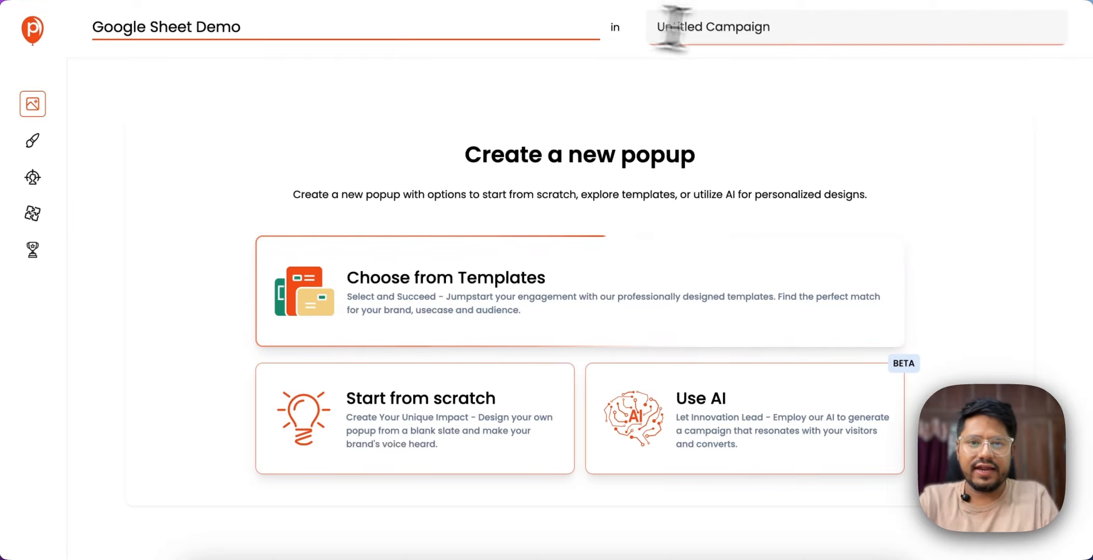
left_click(744, 29)
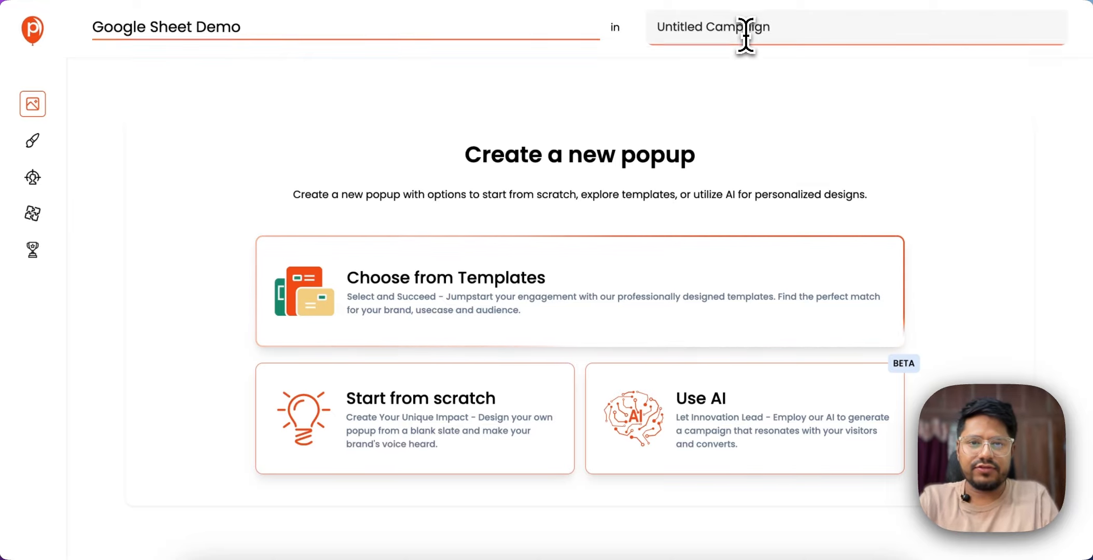
left_click(726, 81)
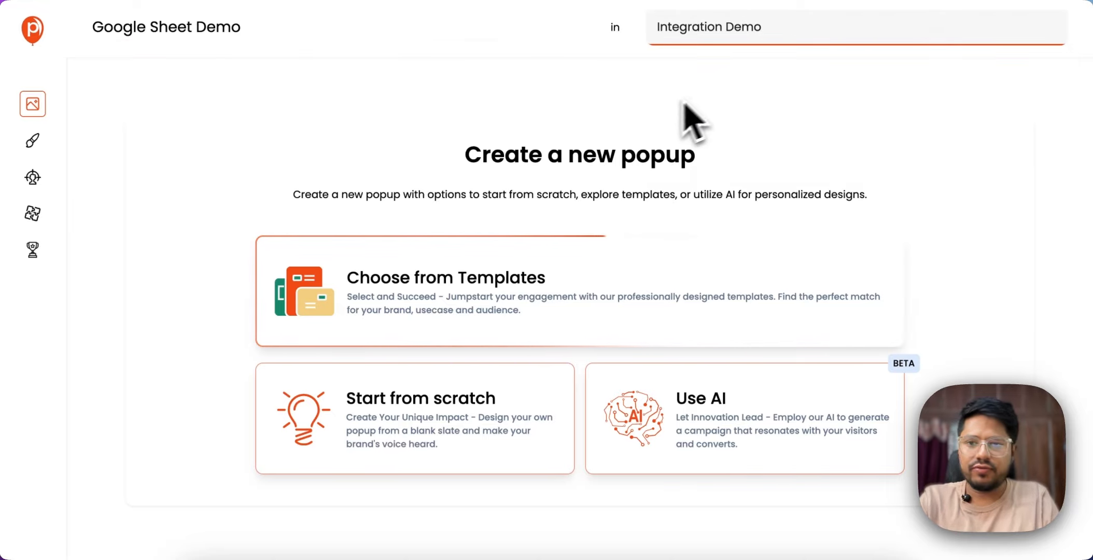
Base the popup on the "New Store Opening Joining Form" template.
left_click(477, 298)
scroll(558, 295, "down", 3)
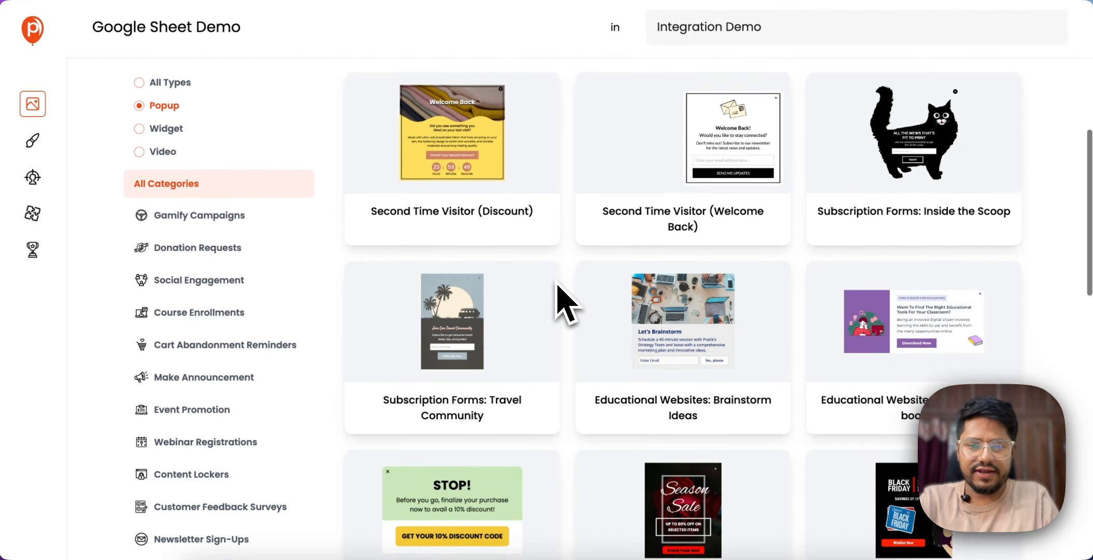
scroll(567, 303, "down", 8)
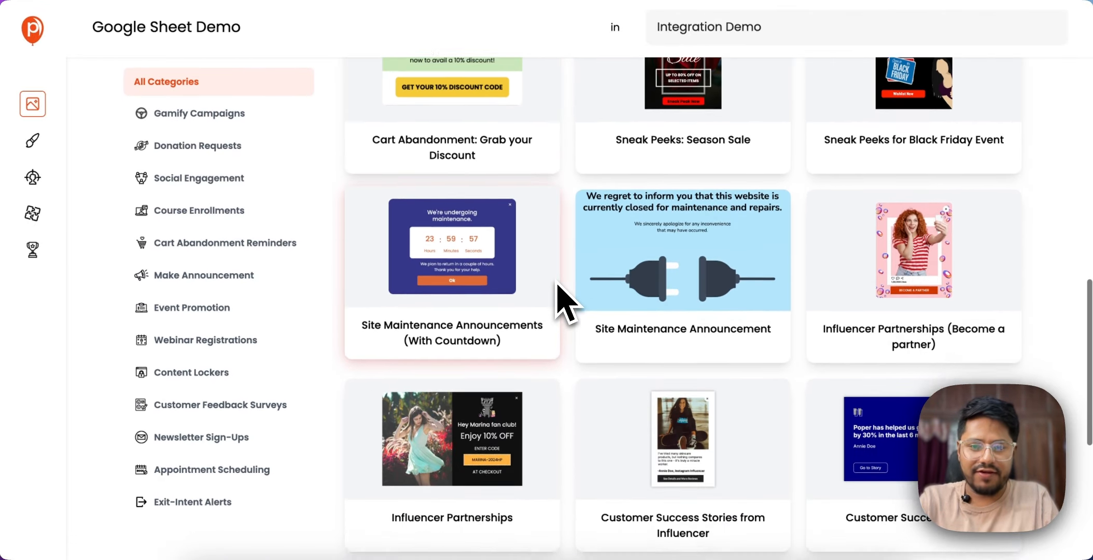
scroll(557, 291, "down", 6)
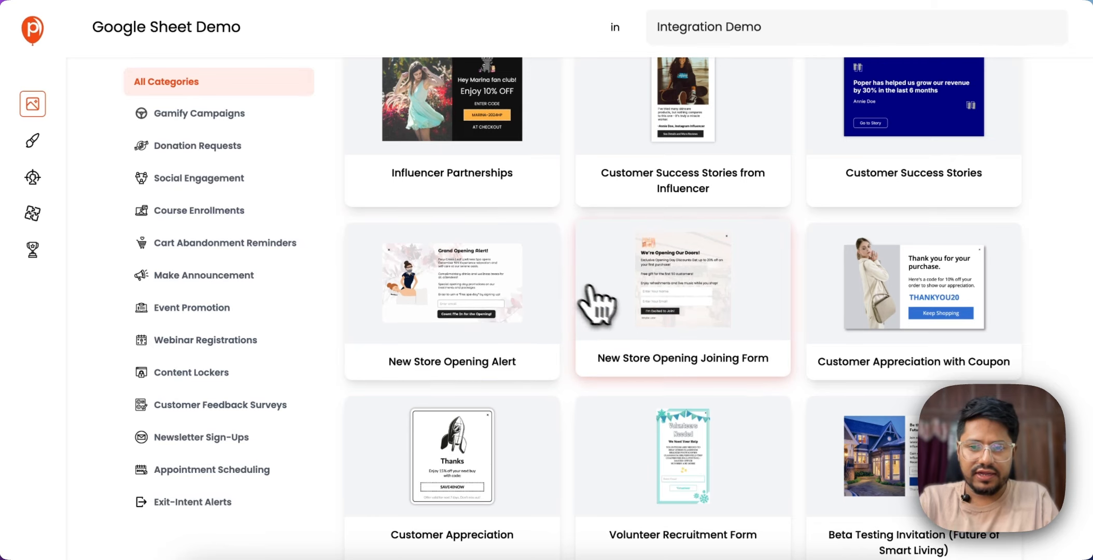
scroll(596, 306, "down", 3)
scroll(659, 156, "up", 2)
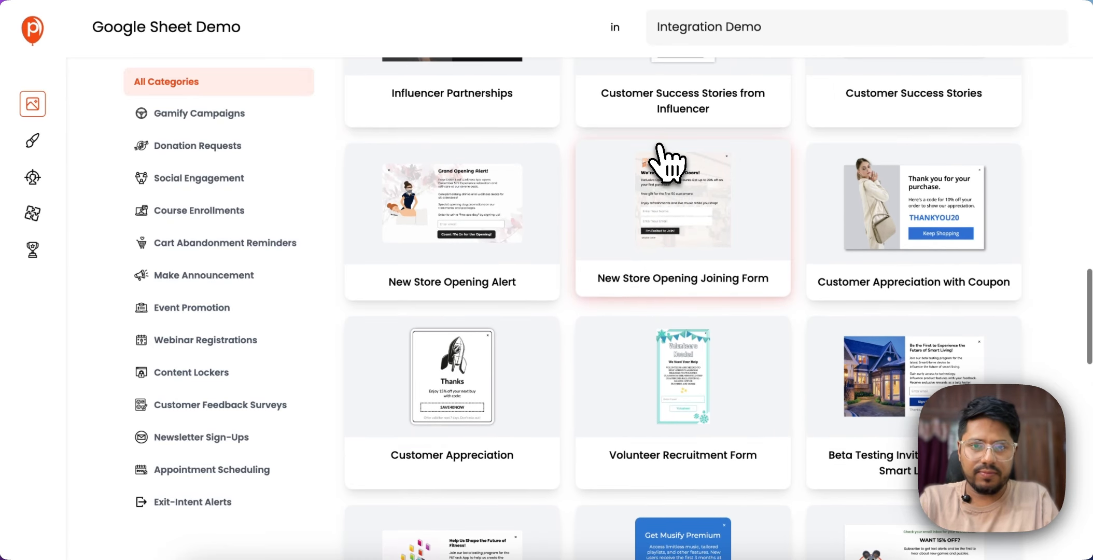
left_click(640, 213)
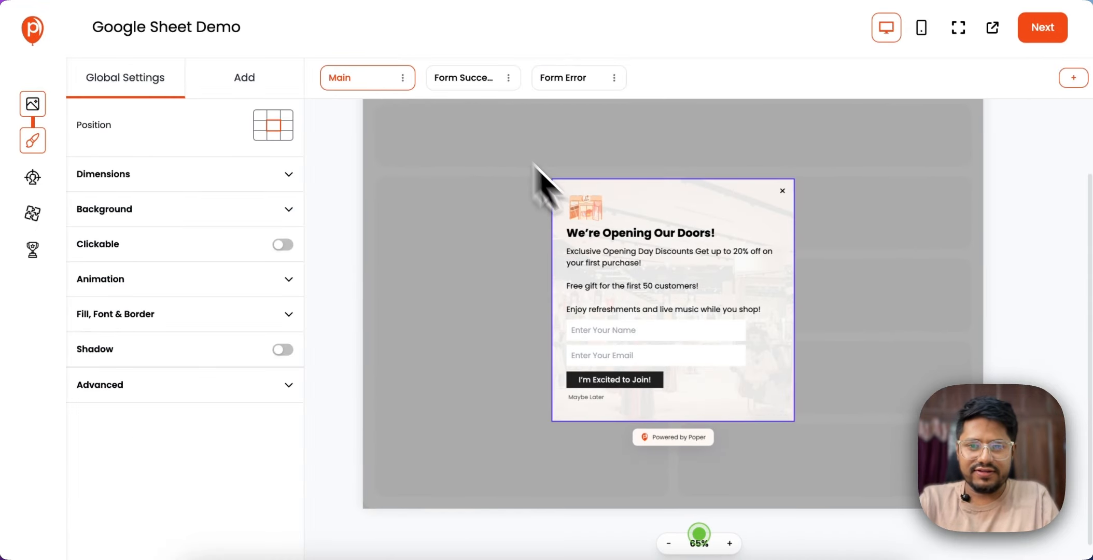
Check the name field's ID and type settings, and set the email field's input type to Email.
left_click(595, 336)
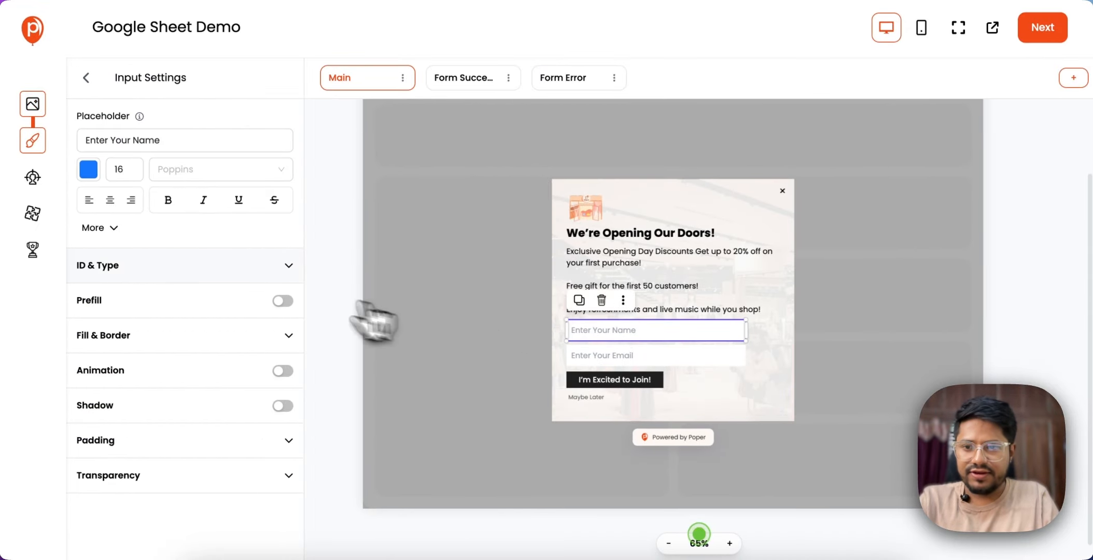
left_click(231, 267)
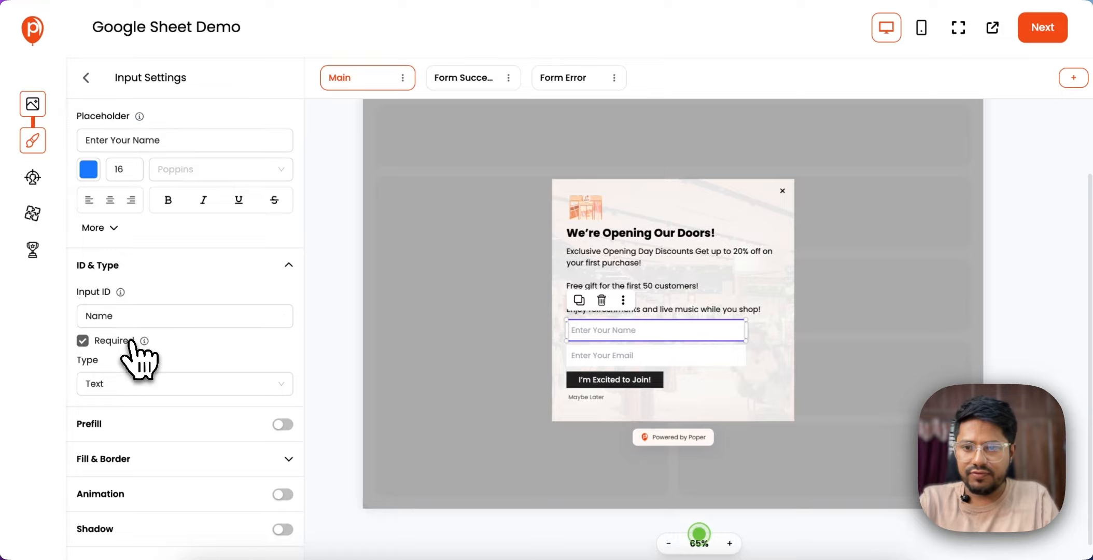
left_click(651, 357)
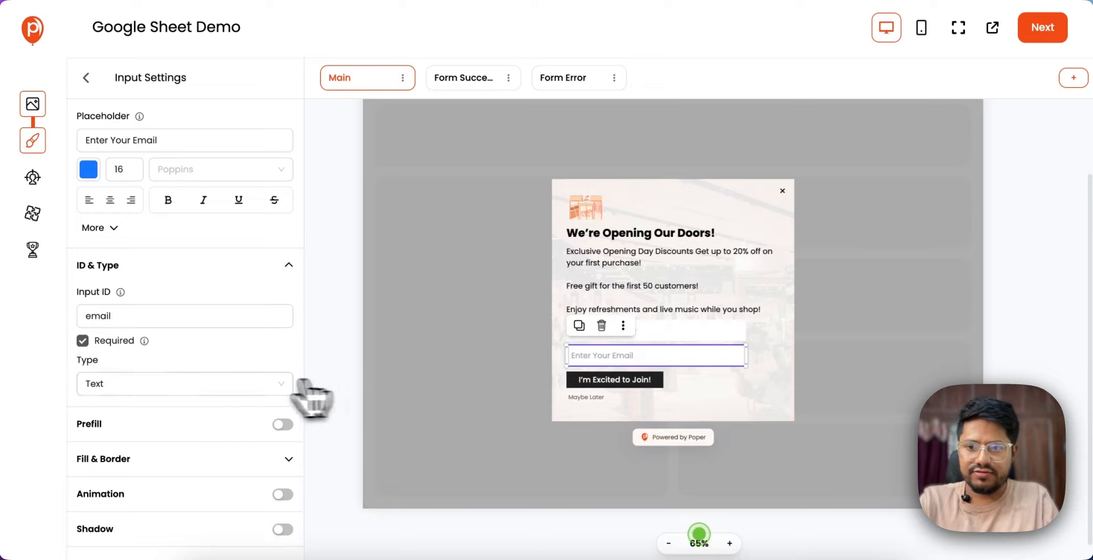
left_click(236, 388)
left_click(212, 454)
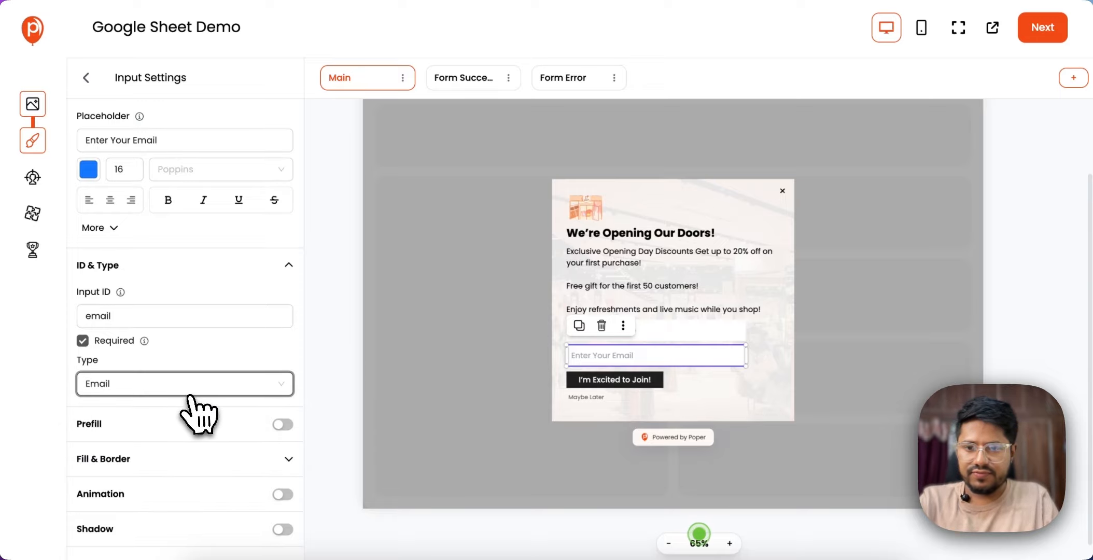
left_click(495, 355)
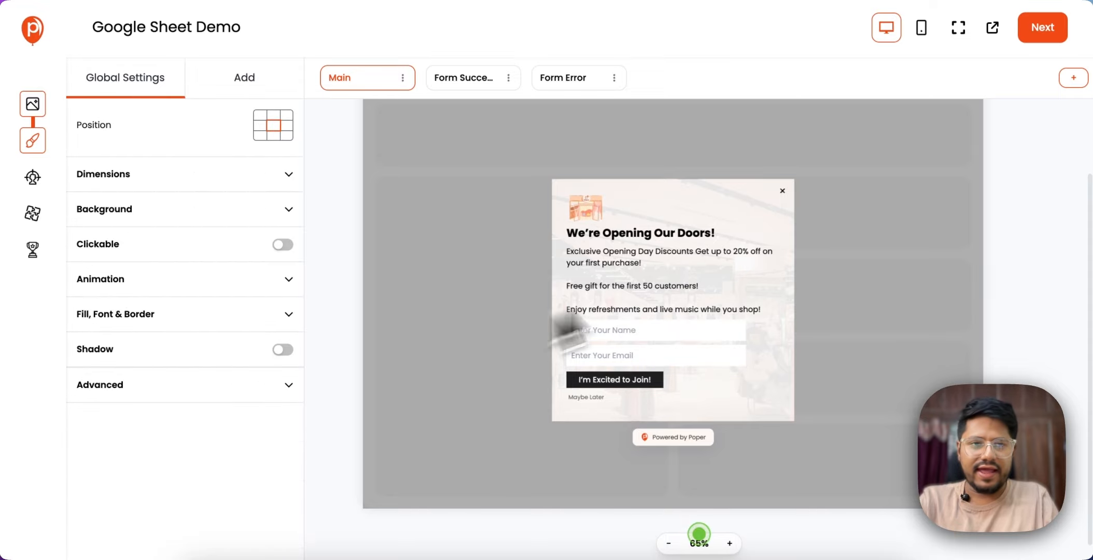
Advance from the popup design through the display conditions to the integrations stage, keeping the After Page Load trigger.
left_click(1043, 36)
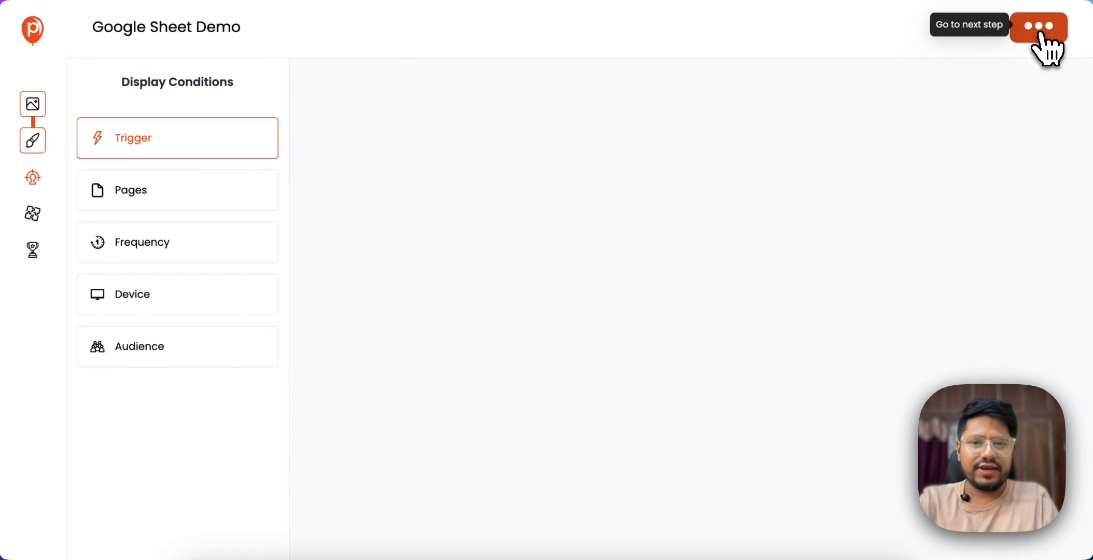
scroll(971, 131, "down", 1)
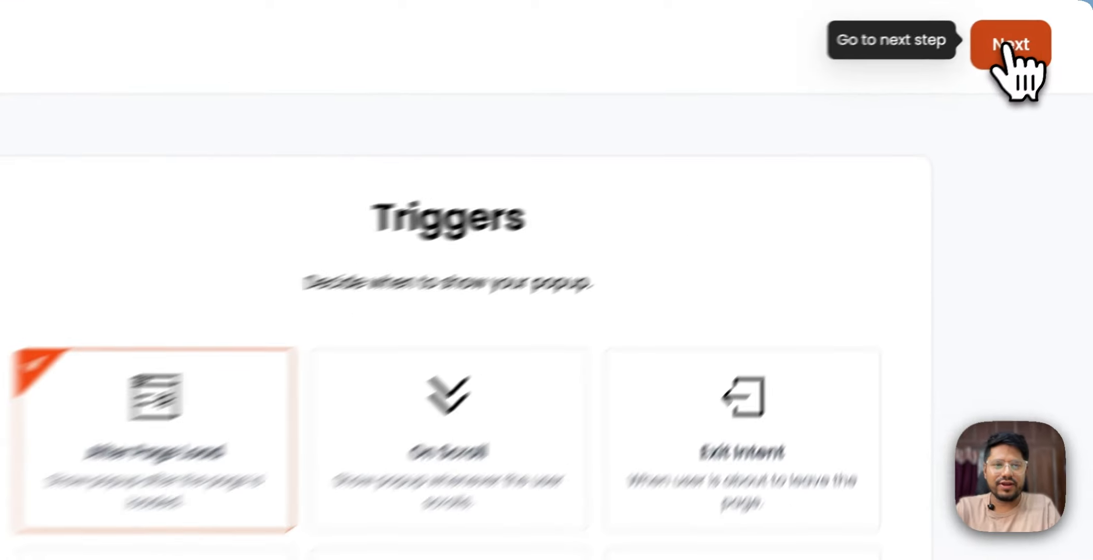
left_click(1005, 48)
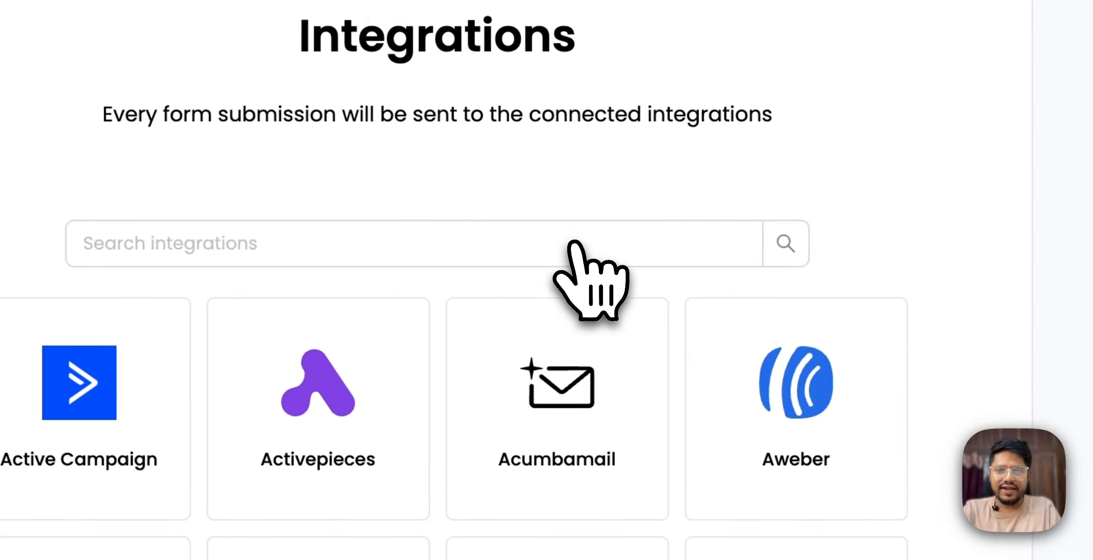
Search the integrations for "goog" and start adding the Google Sheets integration.
scroll(571, 242, "down", 2)
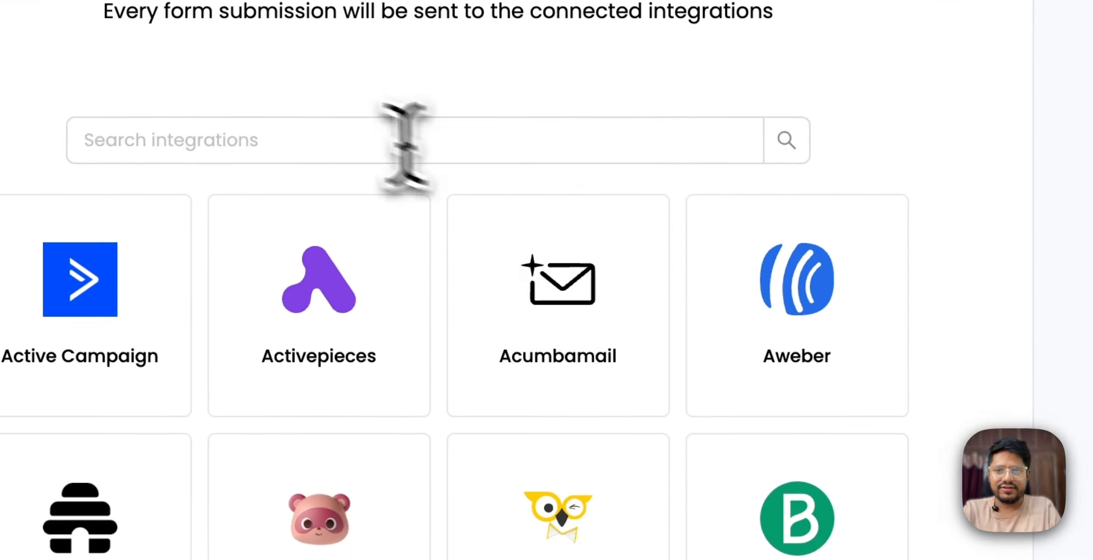
left_click(300, 140)
type("goog")
left_click(438, 306)
Name the integration "Poper Integration with google sheet" and authorize it with the Poper Google account.
left_click(354, 198)
type("Poper")
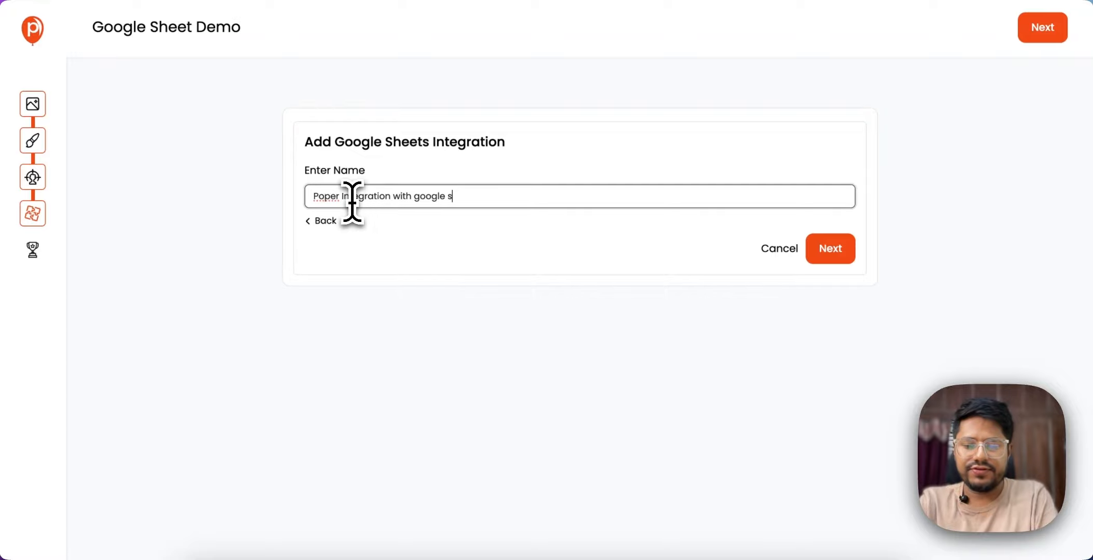
type("Integration with google sheet")
left_click(828, 254)
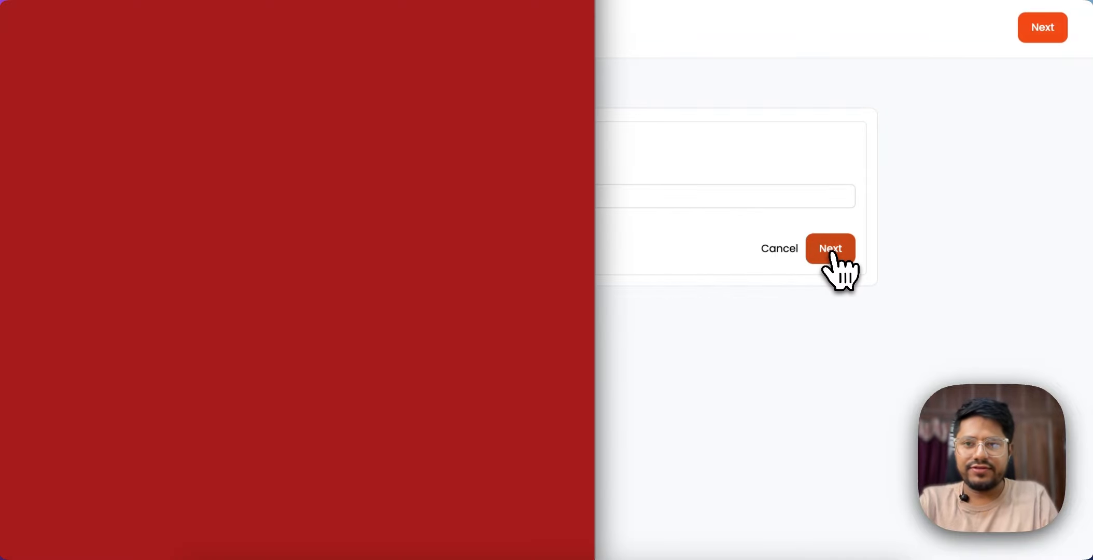
left_click(430, 86)
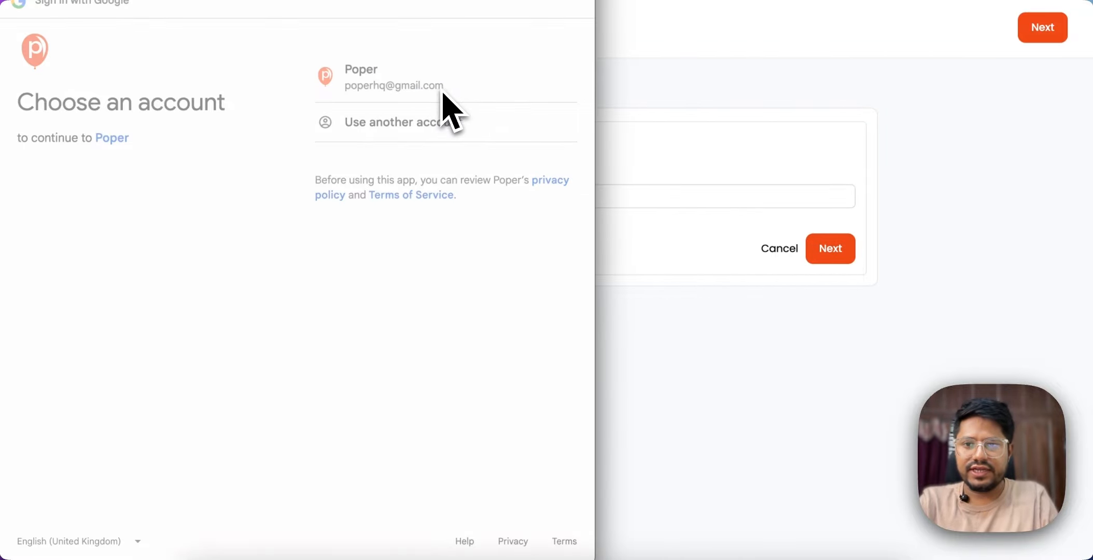
left_click(488, 335)
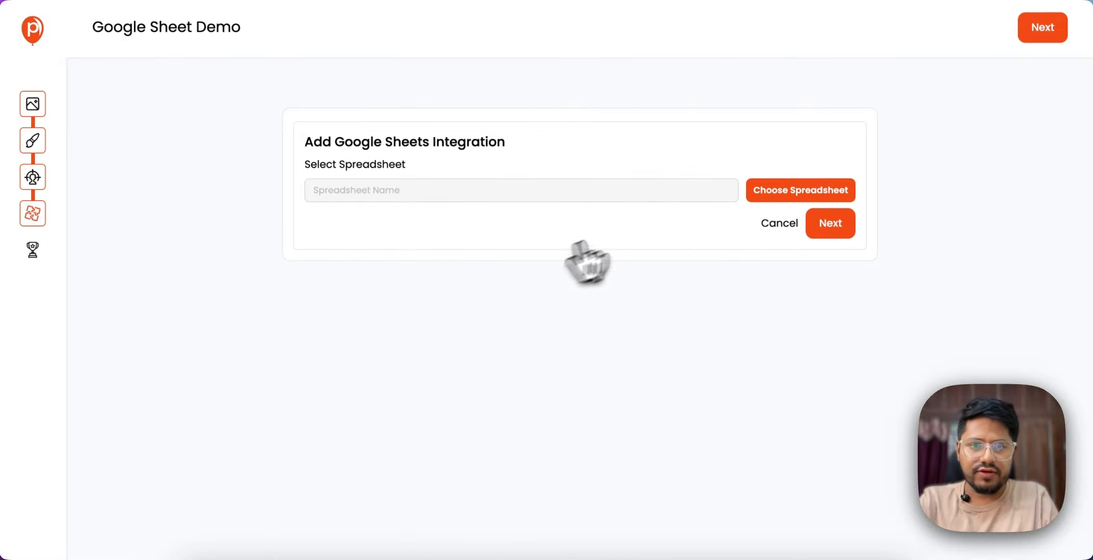
Connect the integration to the Poper Connections spreadsheet from Google Drive, using worksheet Sheet1.
left_click(776, 190)
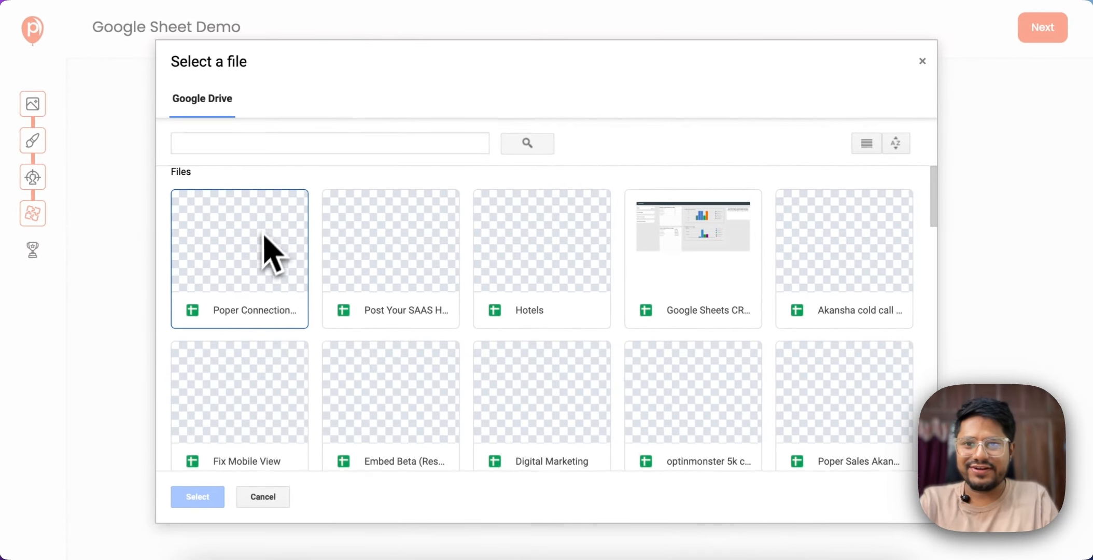
left_click(239, 269)
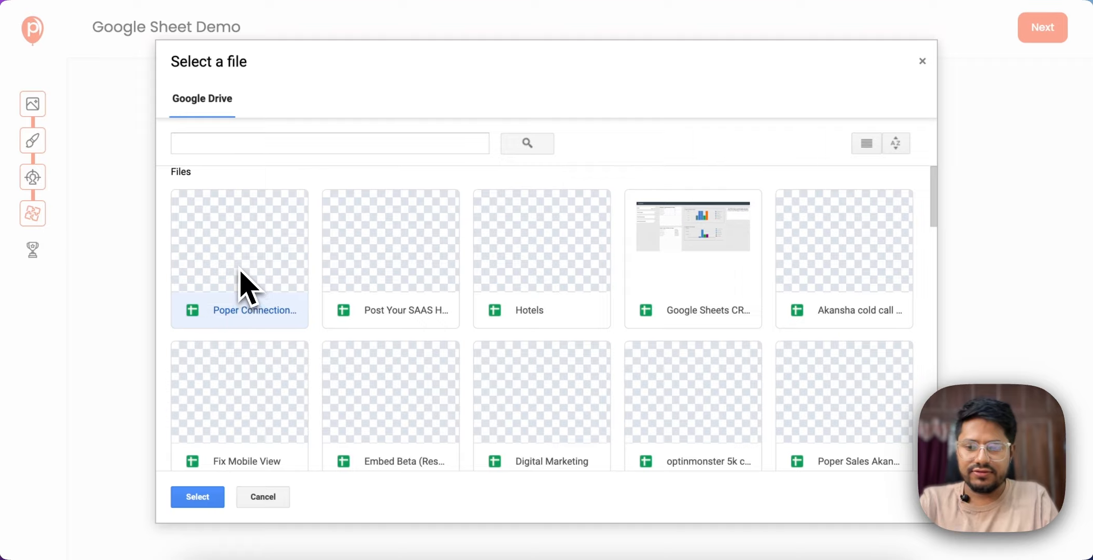
left_click(191, 497)
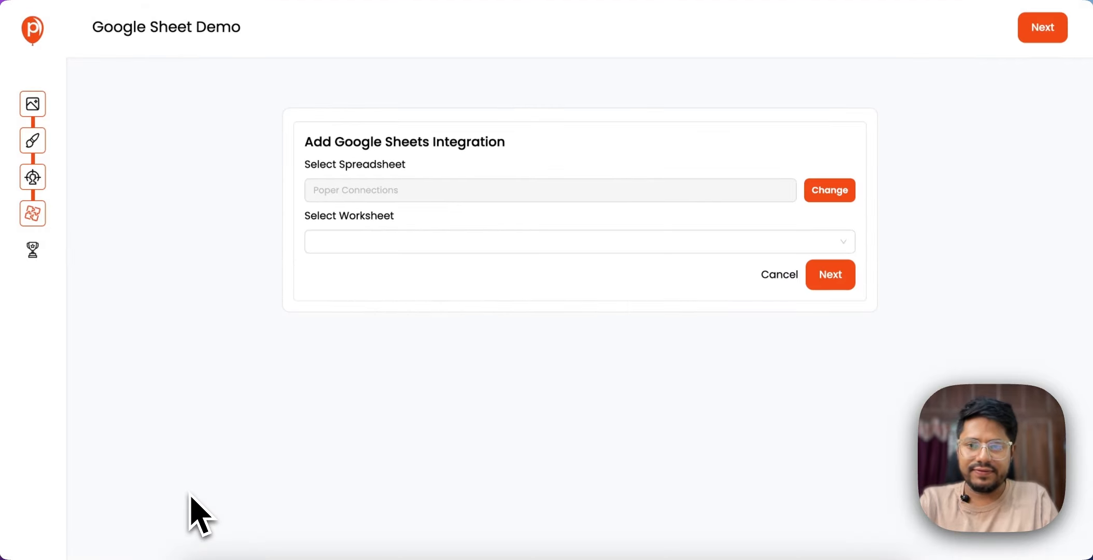
left_click(382, 244)
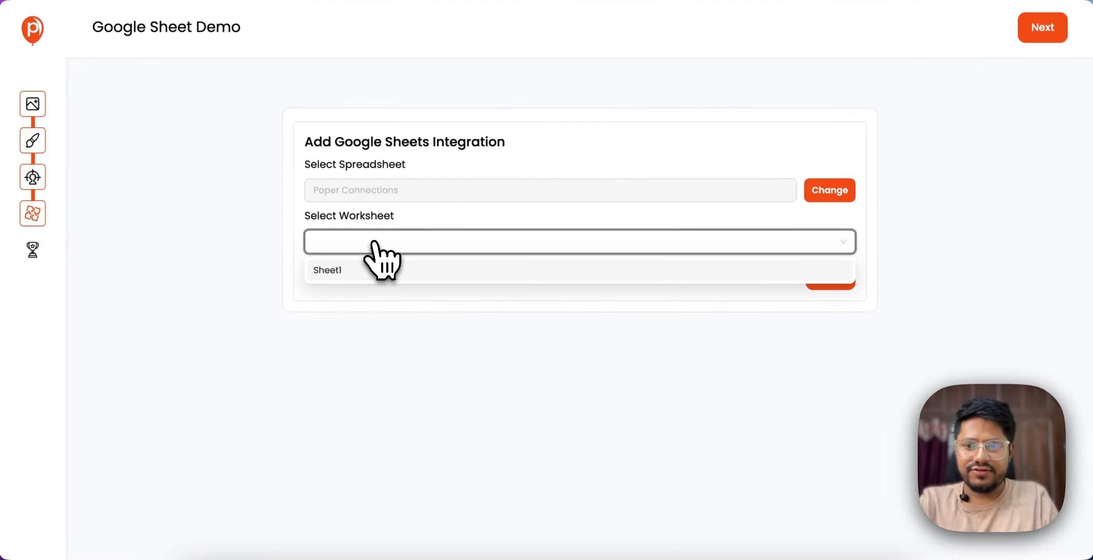
left_click(345, 272)
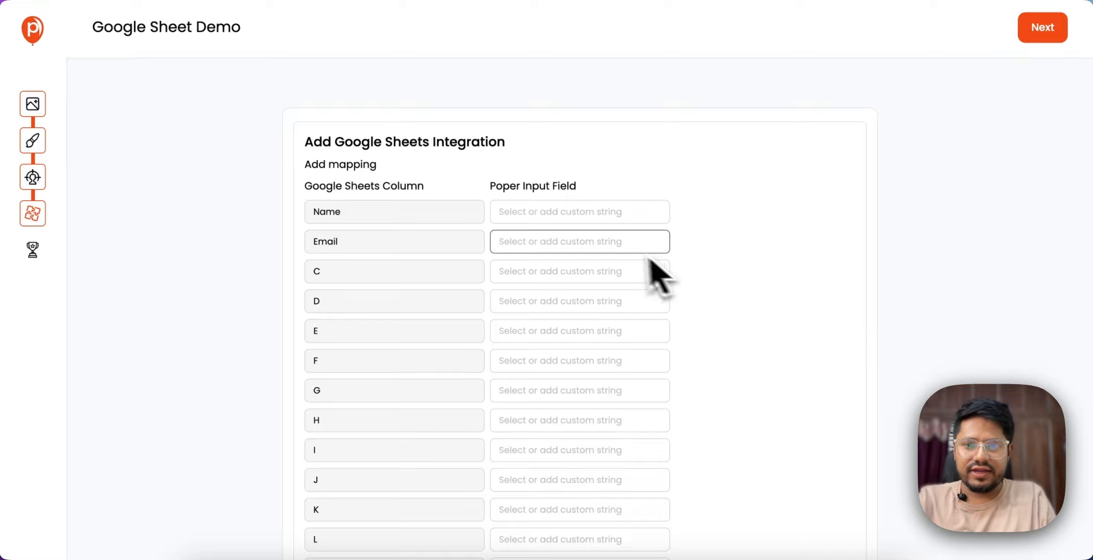
Map the Name column to the Name input field and the Email column to the email input field.
left_click(568, 212)
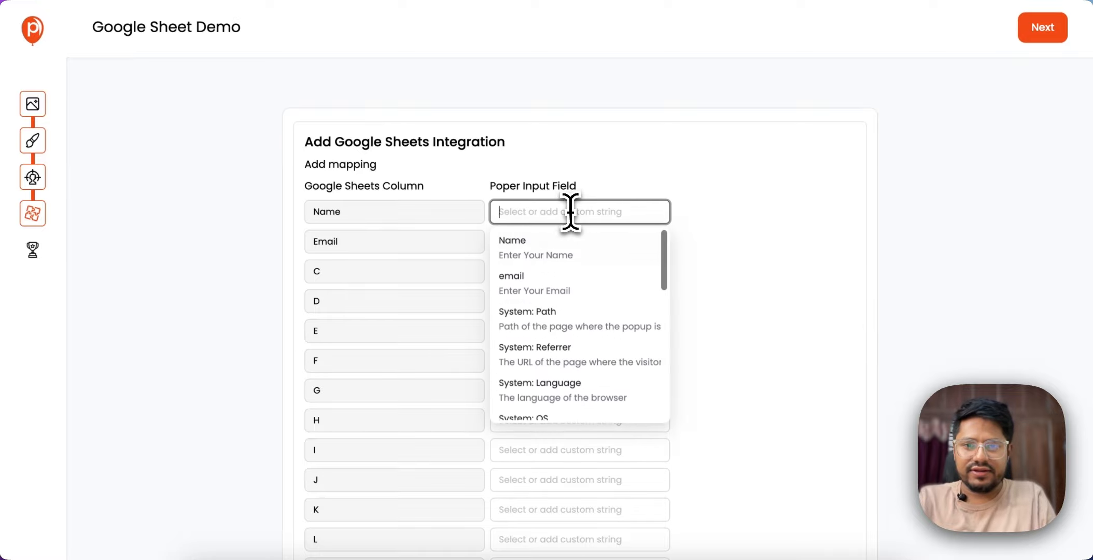
left_click(542, 258)
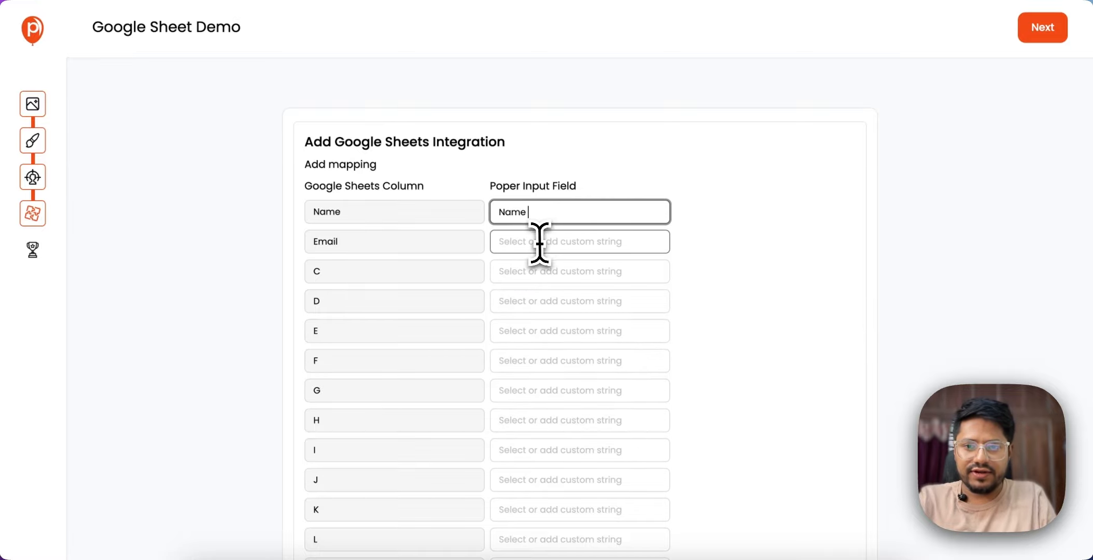
left_click(537, 243)
left_click(546, 324)
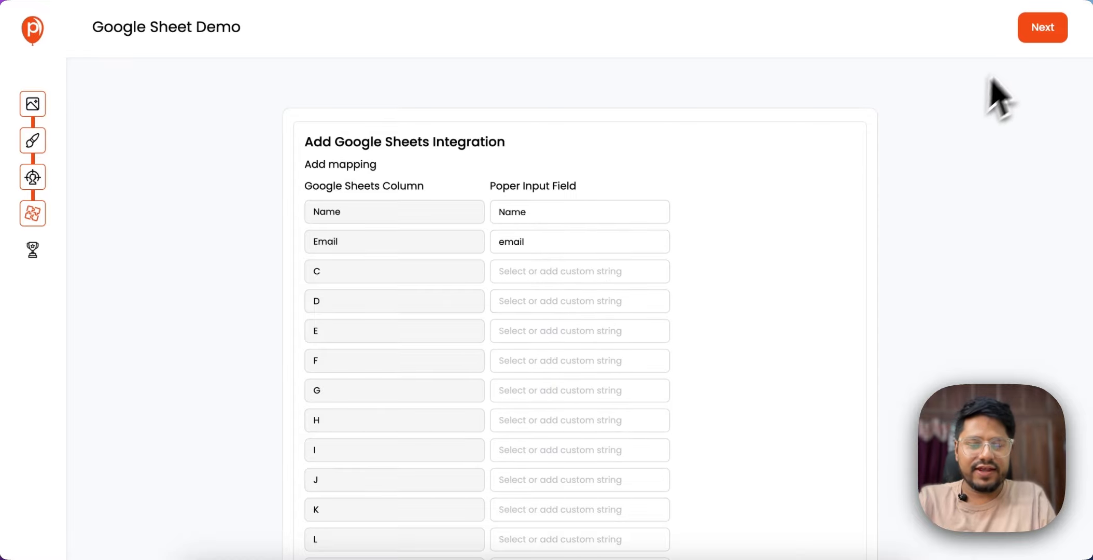
Proceed to the final steps, review the popup's settings summary, and save and publish the popup.
left_click(1041, 33)
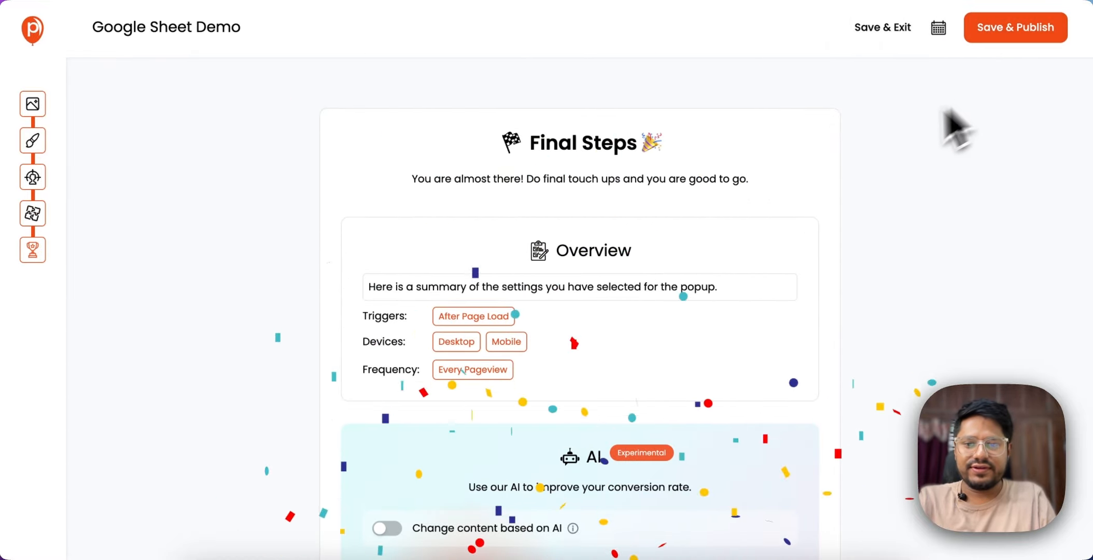
scroll(769, 252, "down", 3)
scroll(769, 252, "up", 3)
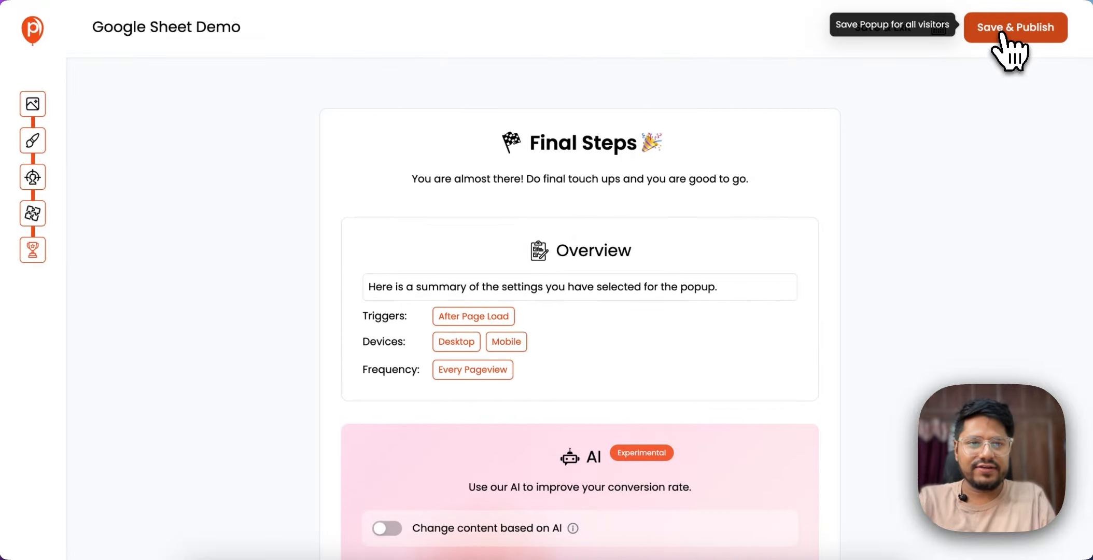
left_click(1003, 34)
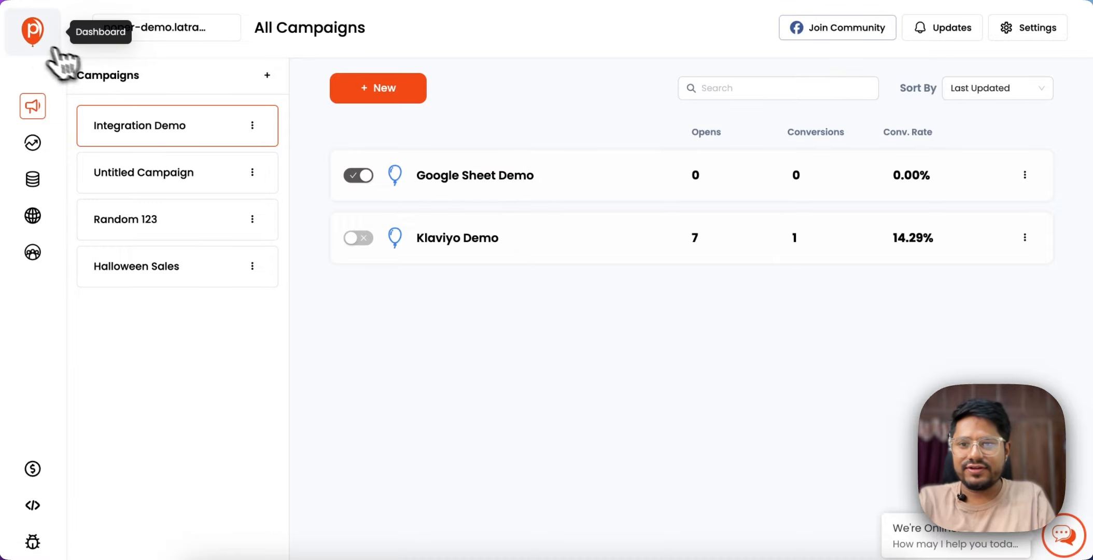
Find poper-demo.latracal.com in the account's list of websites and open that site in the browser.
left_click(32, 30)
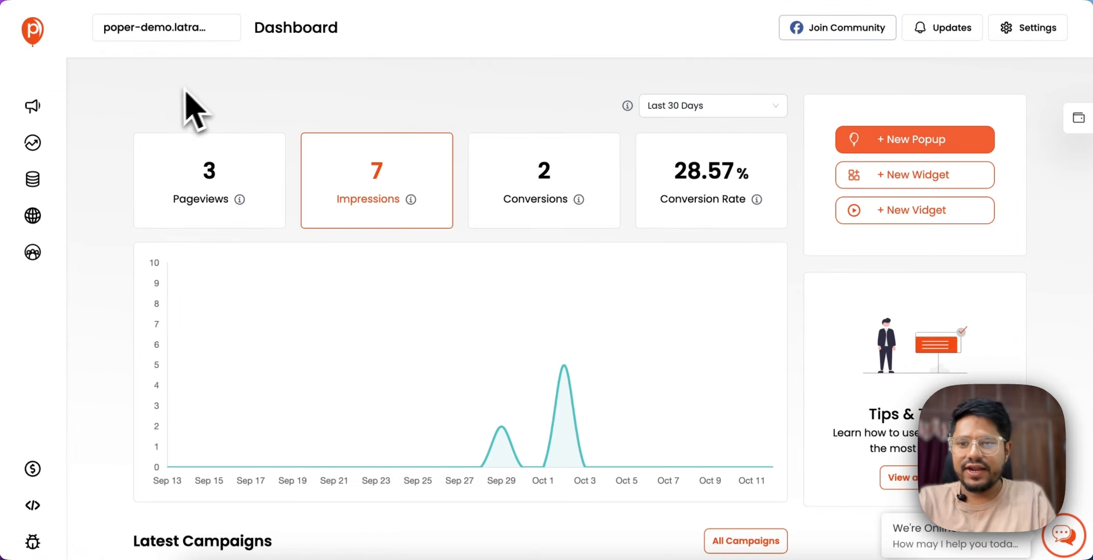
left_click(33, 216)
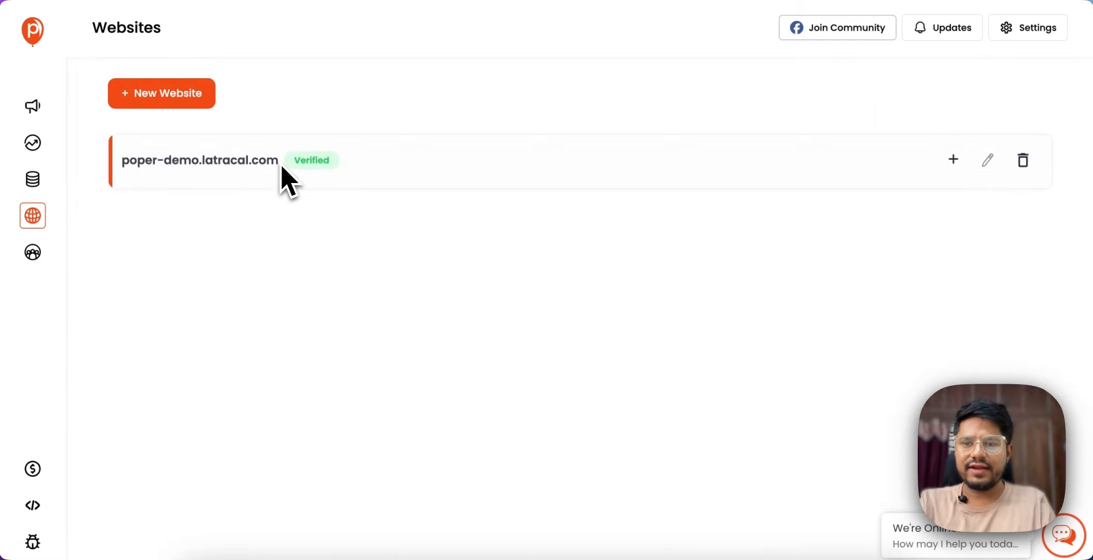
left_click_drag(283, 168, 151, 160)
right_click(158, 154)
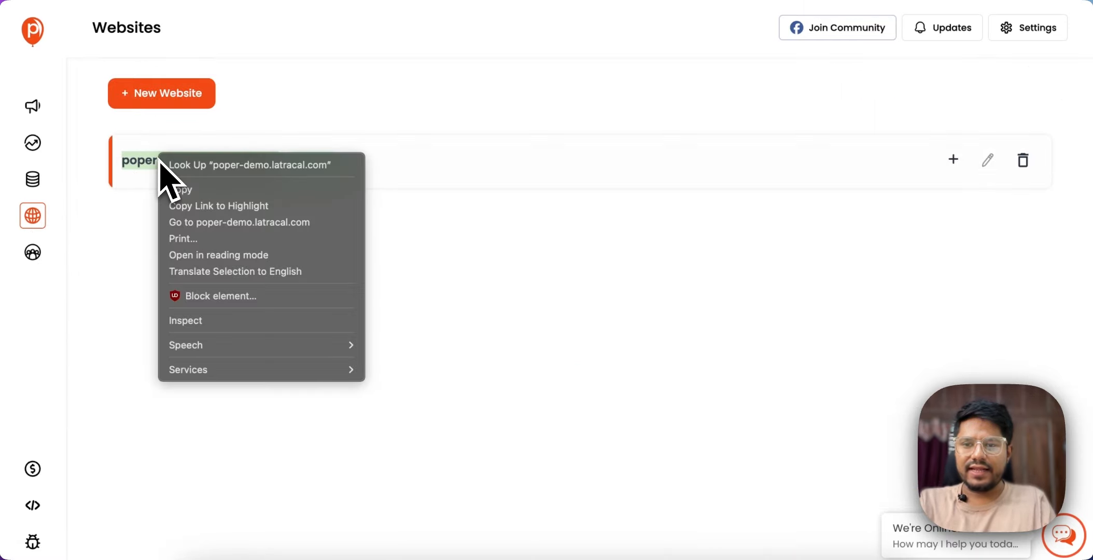
left_click(210, 223)
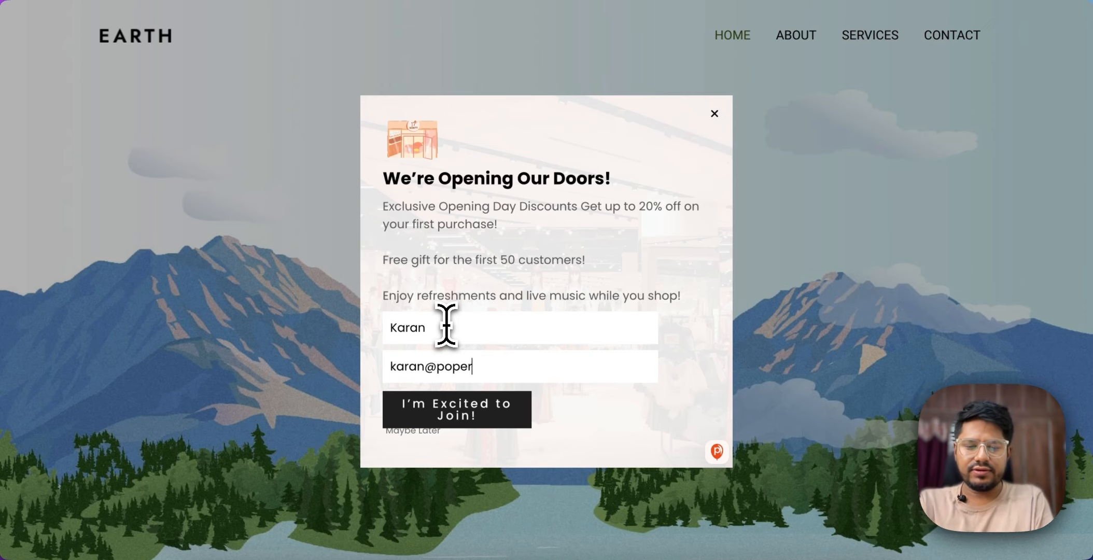
Submit the popup form with a test name and email, and check the Poper Connections spreadsheet in Google Sheets for the entry.
left_click(488, 413)
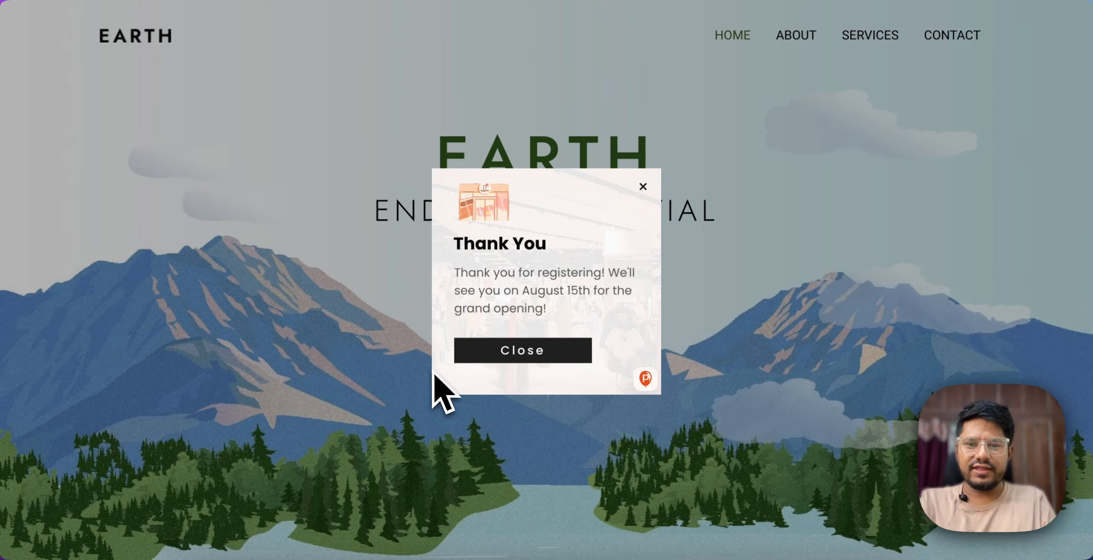
left_click(511, 358)
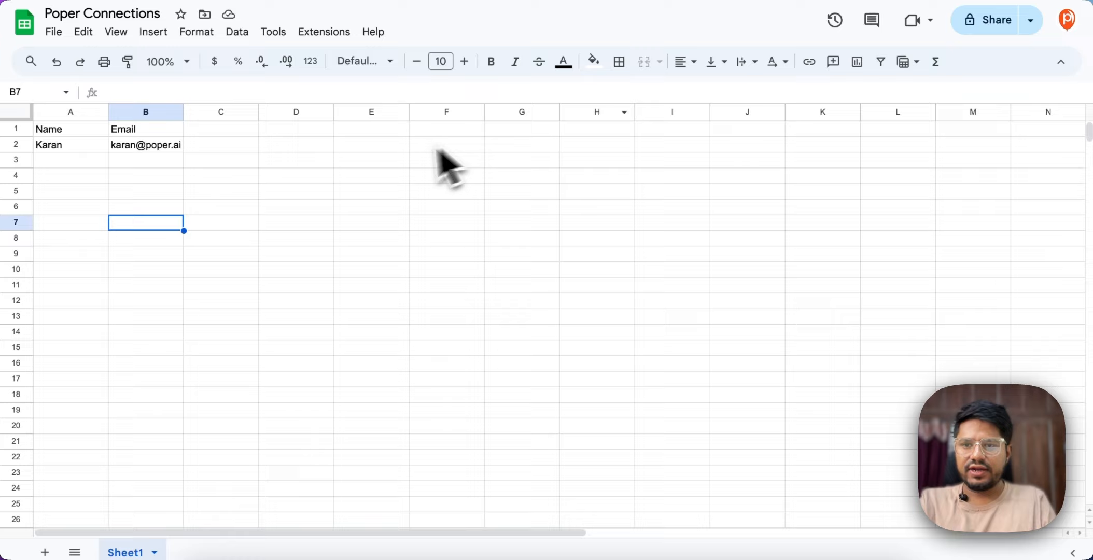
left_click(317, 162)
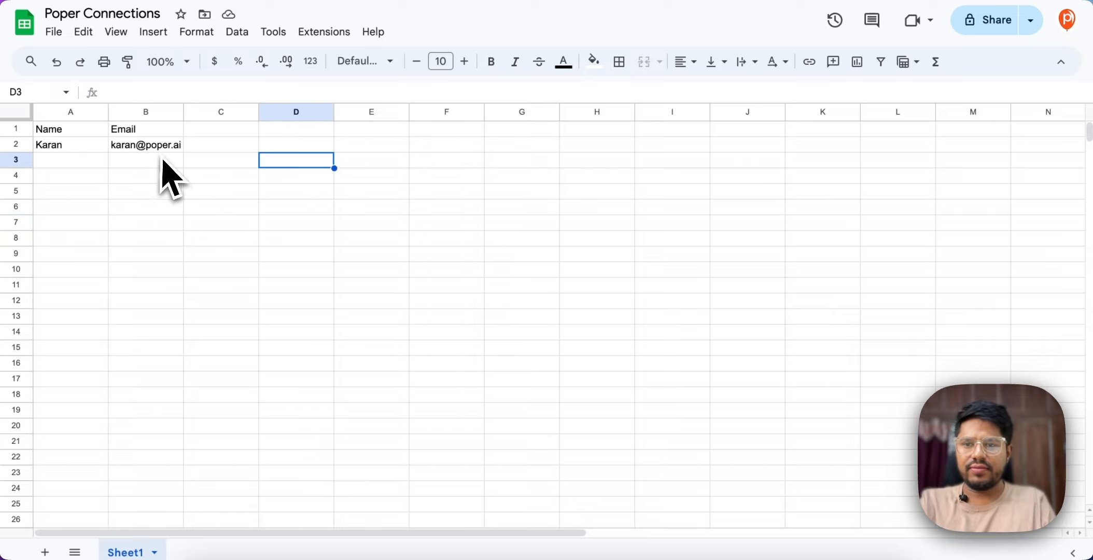
left_click(165, 191)
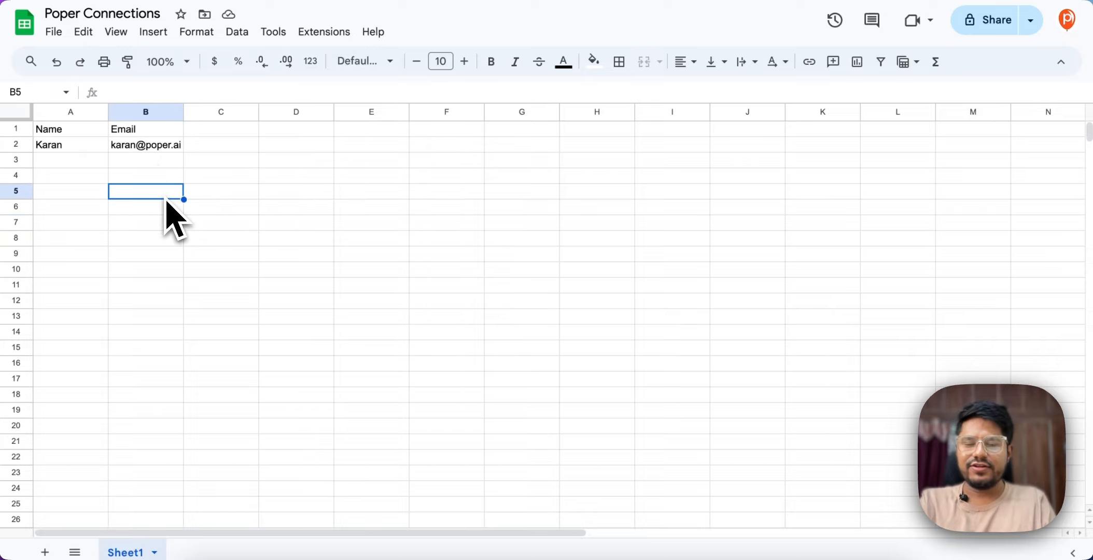